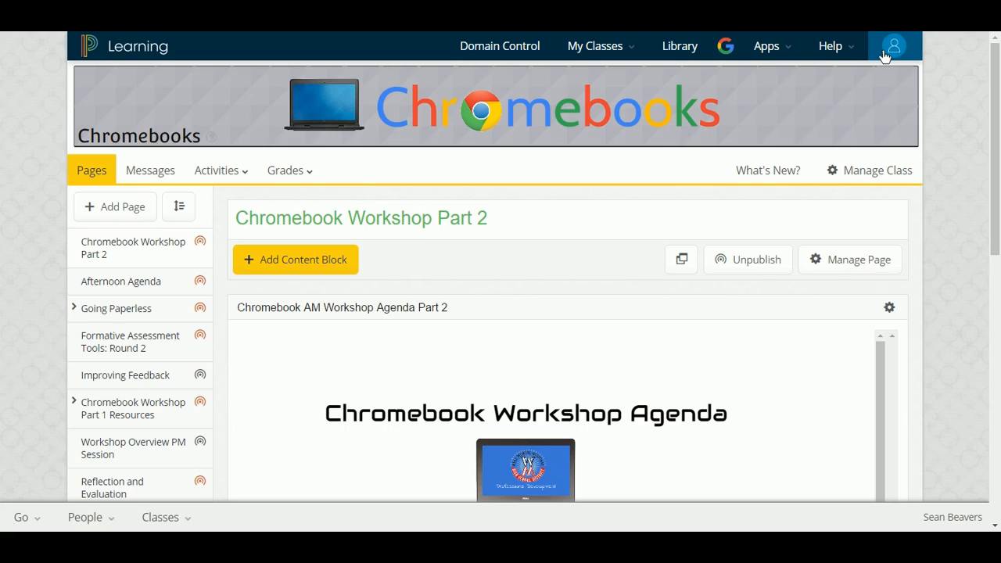
Step: Open your rubrics from the account options and create a points-based rubric titled "App Review #3"
click(883, 54)
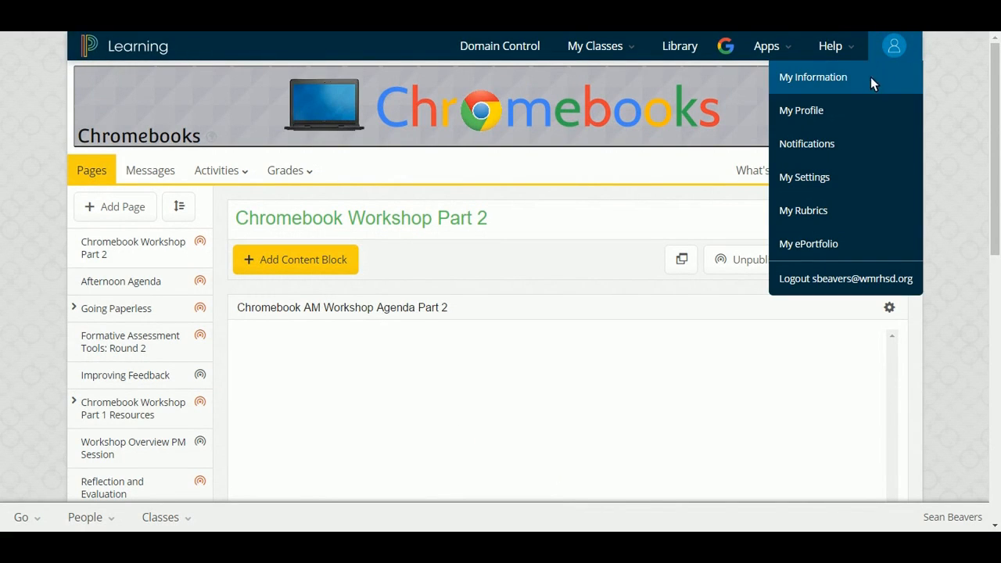
click(809, 212)
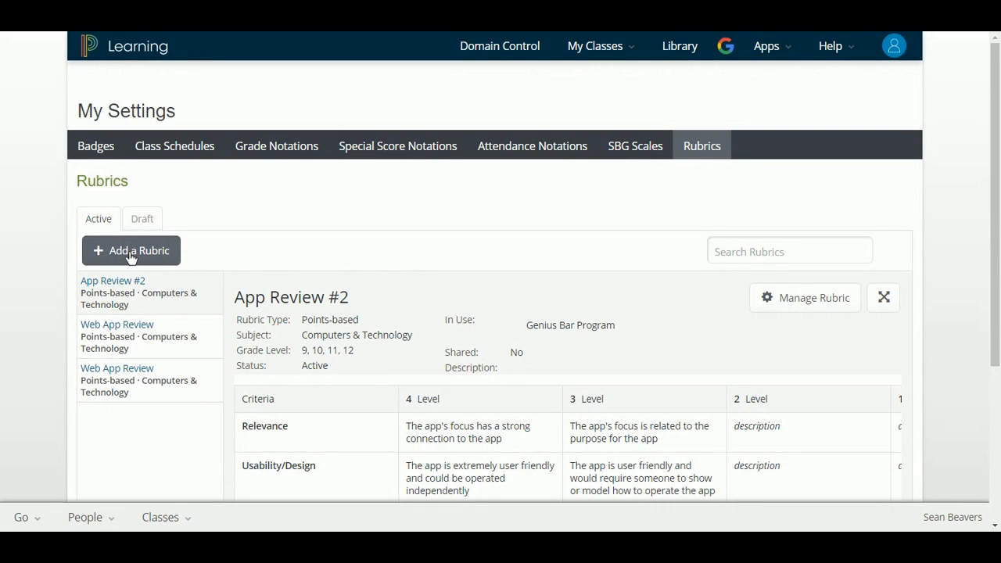
click(131, 252)
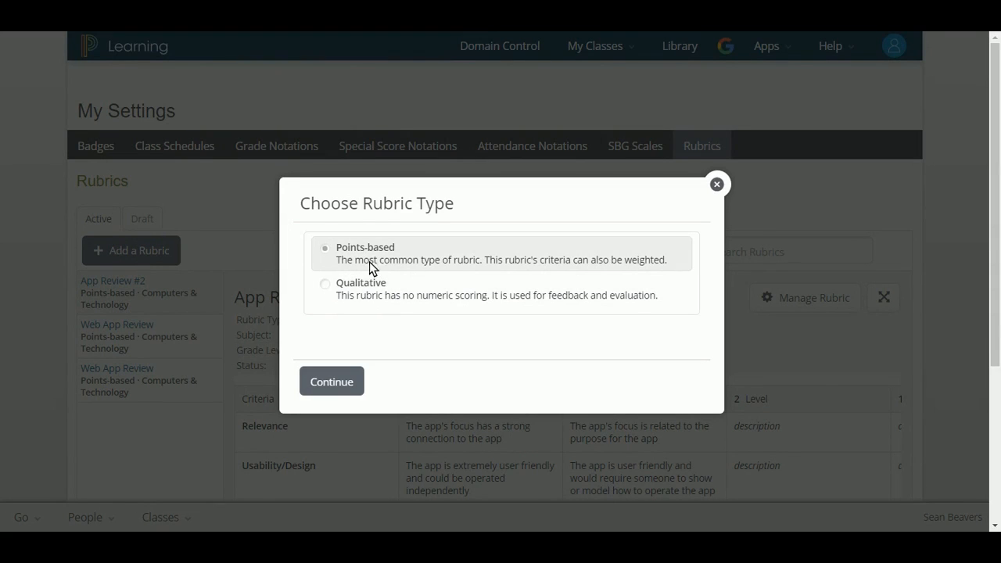
click(334, 380)
click(360, 219)
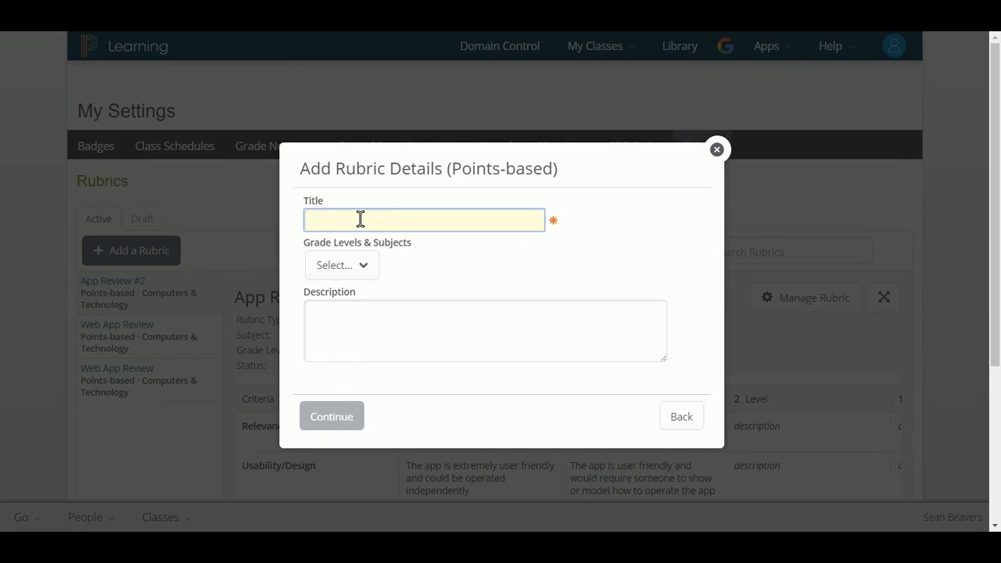
text(App Review #3)
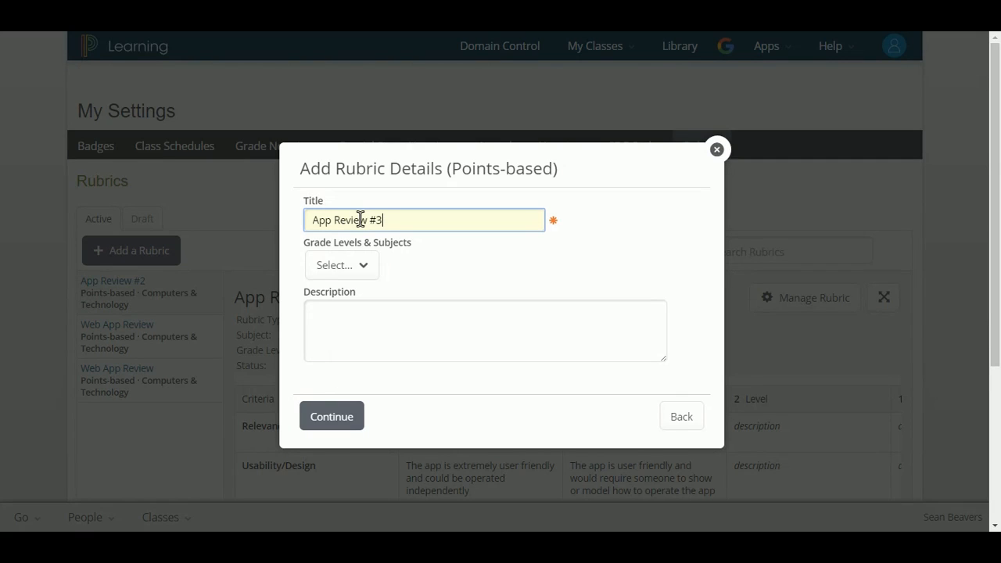
click(331, 416)
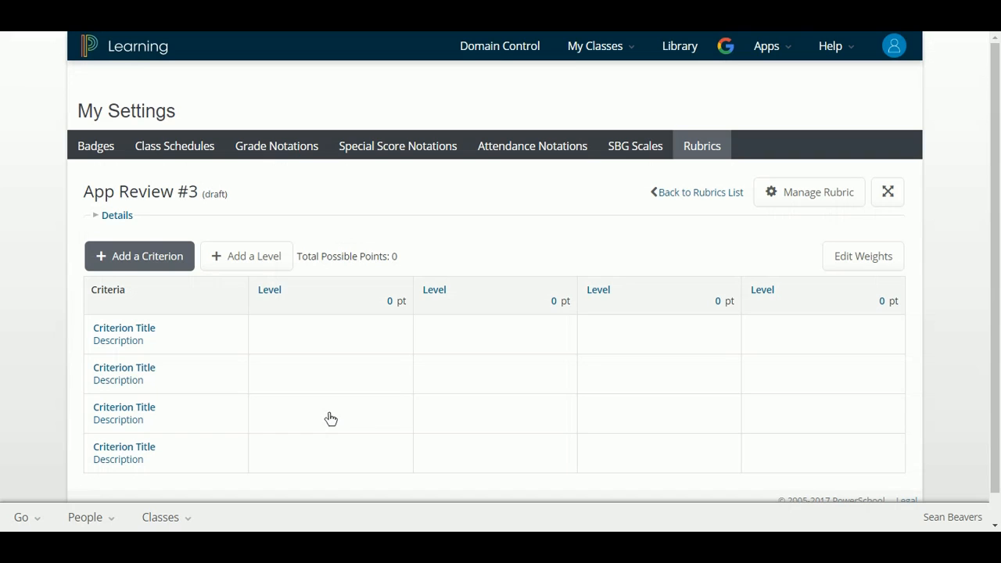
Step: Title the first criterion of the rubric "Relevance"
scroll(330, 419, down, 1)
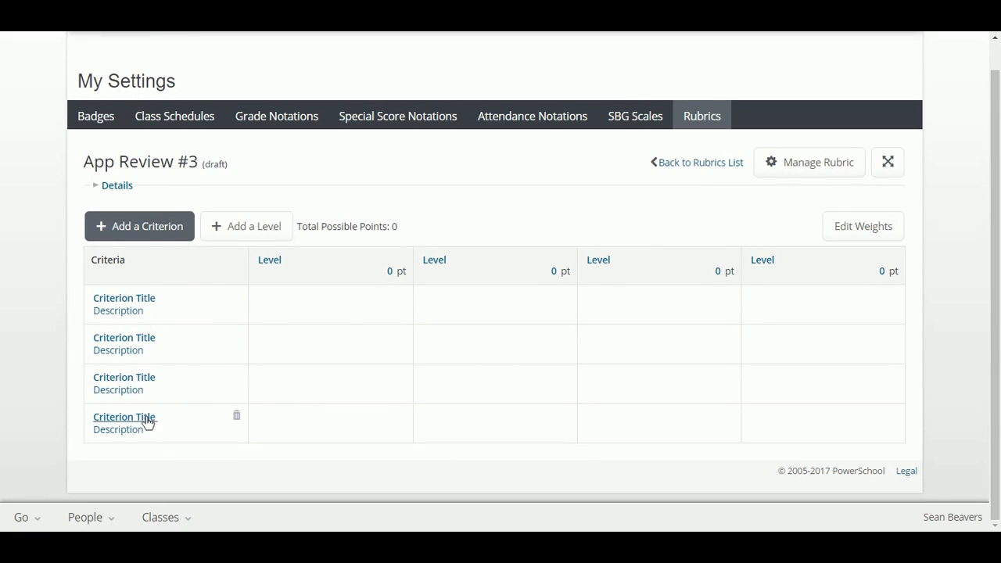
mouse_move(149, 300)
click(137, 301)
drag(159, 299, 105, 297)
key(BackSpace)
text(Relevance)
key(Tab)
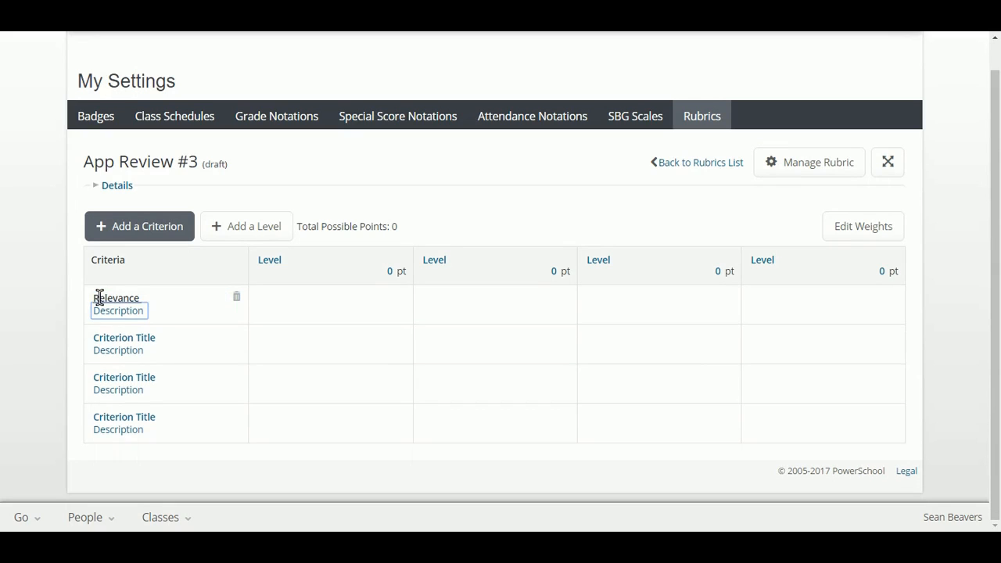
Step: Title the second criterion of the rubric "Usability/Design"
click(103, 337)
drag(170, 344, 96, 344)
key(BackSpace)
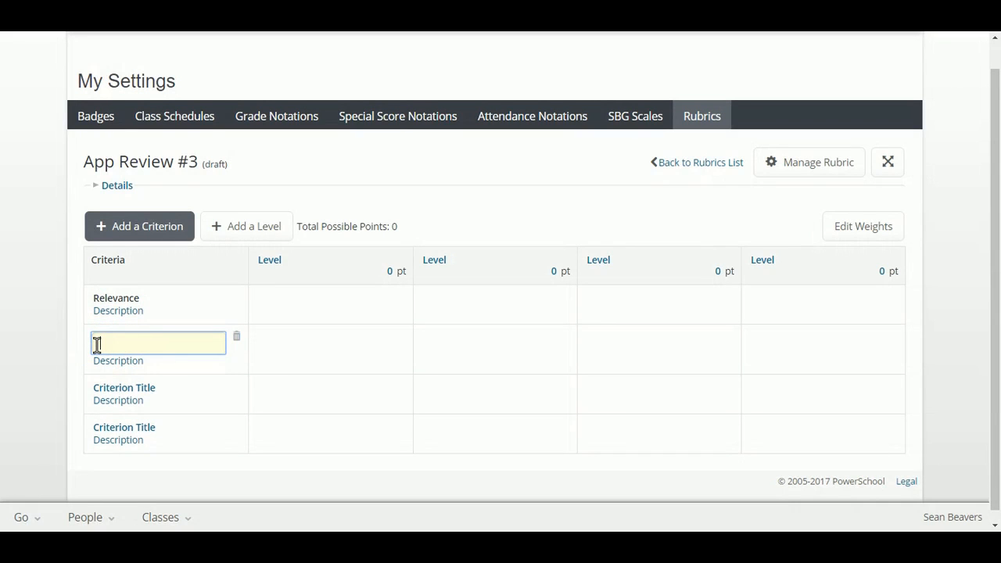
text(Usability)
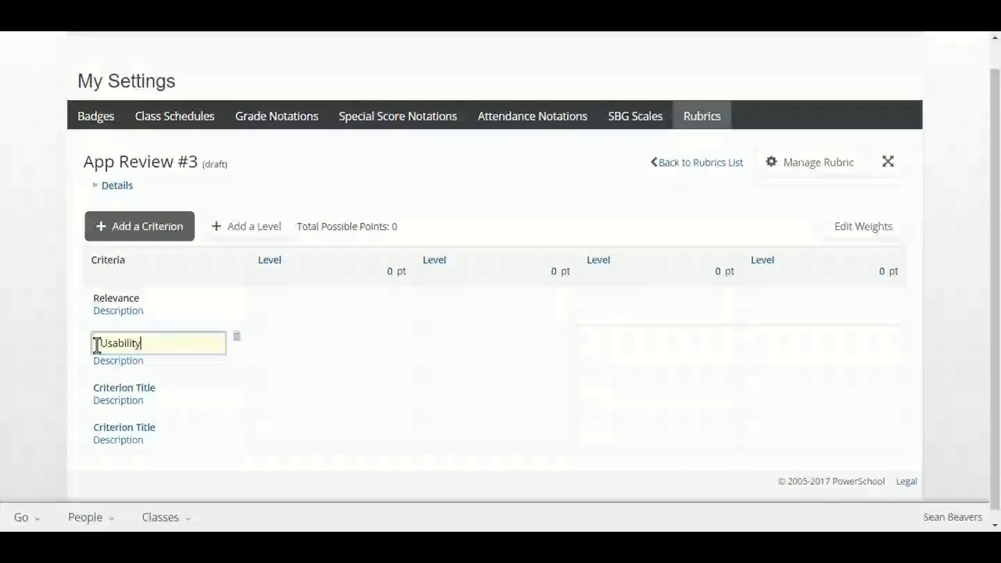
text(/Design)
key(Tab)
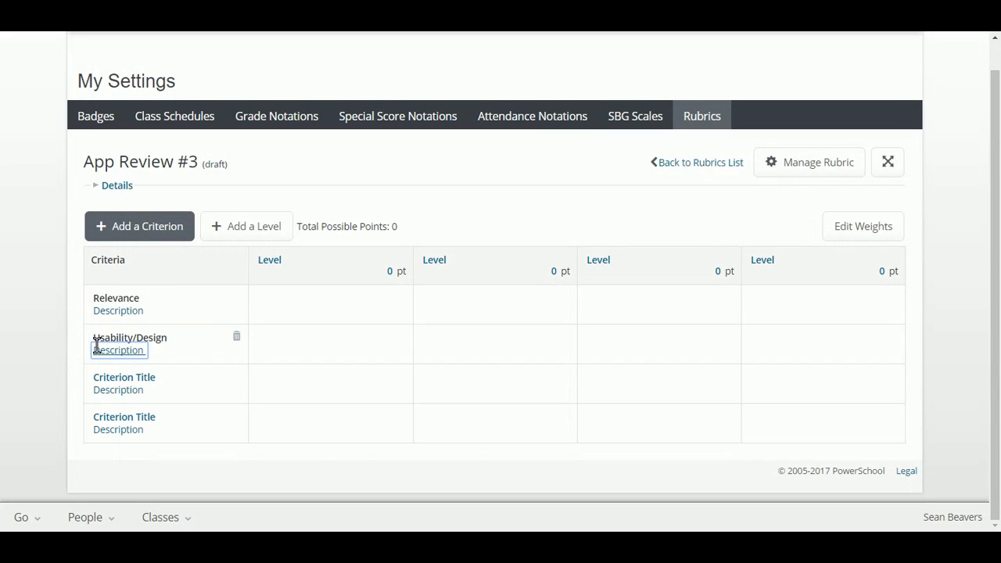
Step: Title the third criterion "Cotent" and delete the unused fourth criterion from the rubric
click(121, 381)
drag(177, 389, 81, 381)
key(BackSpace)
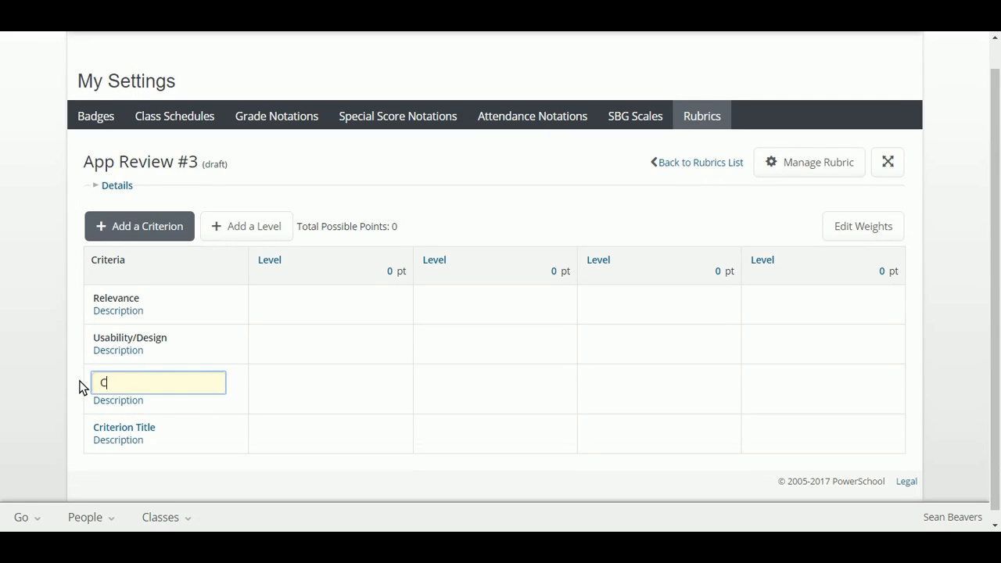
text(Cotent)
key(Tab)
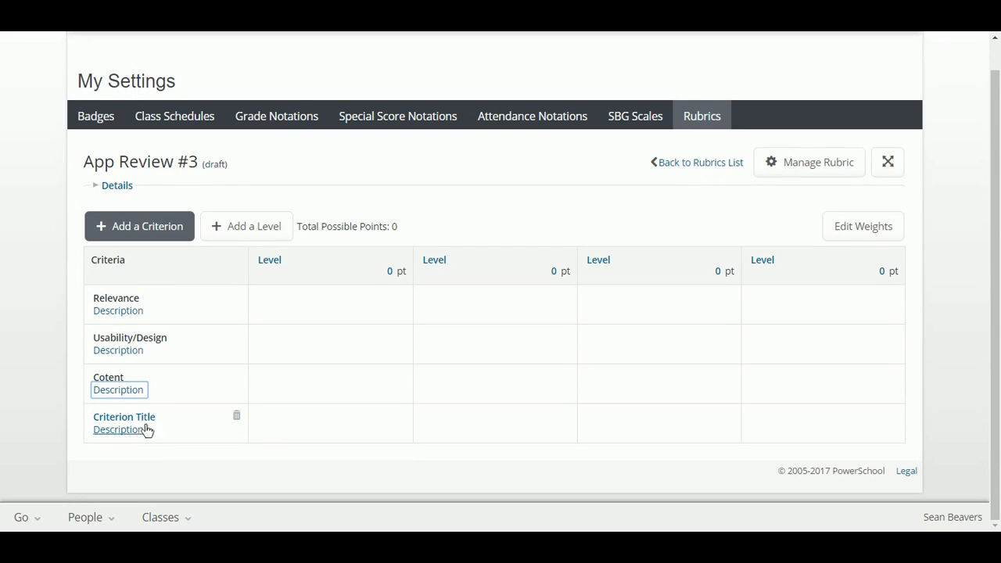
click(237, 416)
click(487, 196)
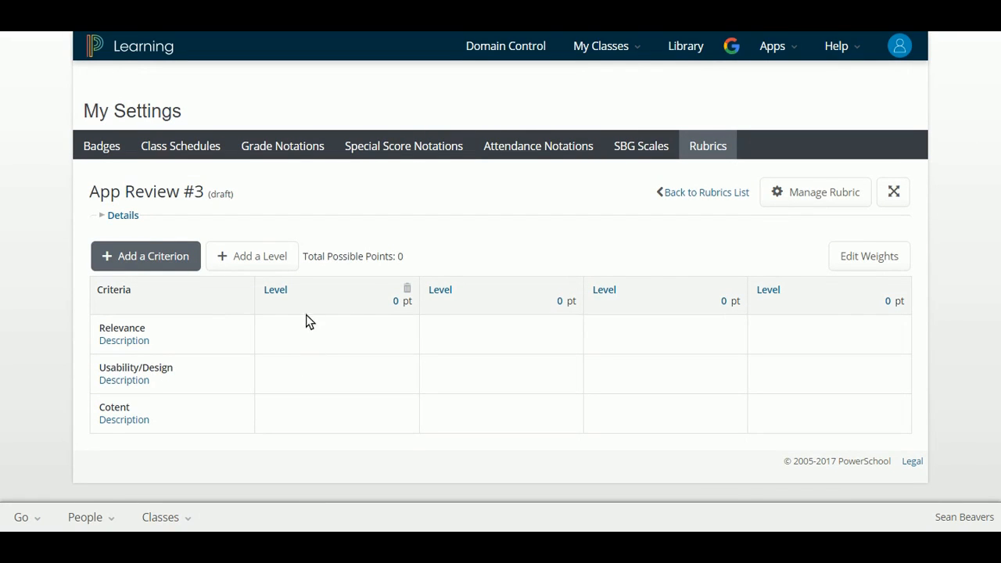
Step: Set the point values of the four level columns to 4, 3, 2 and 1, in order
click(400, 307)
text(4)
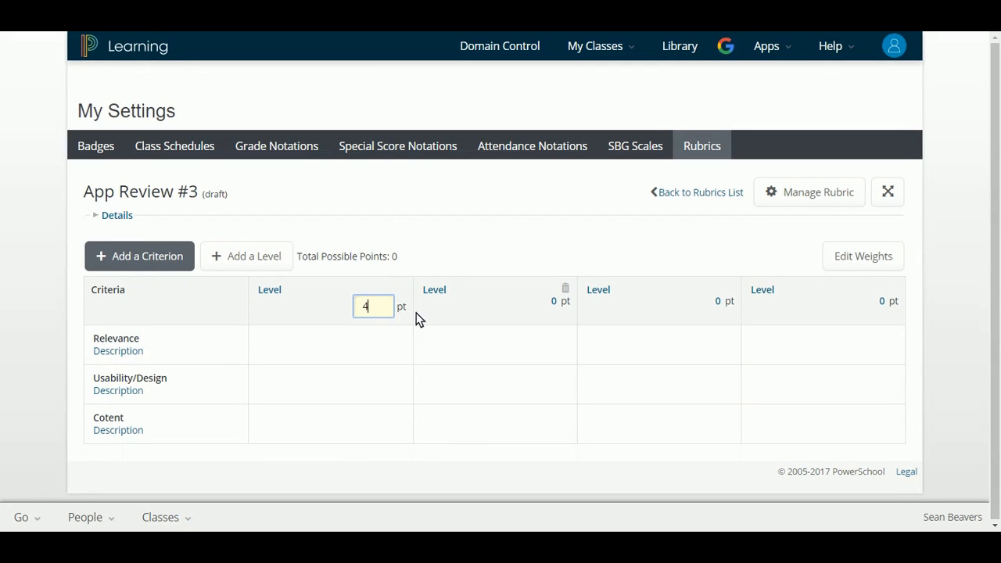
key(Return)
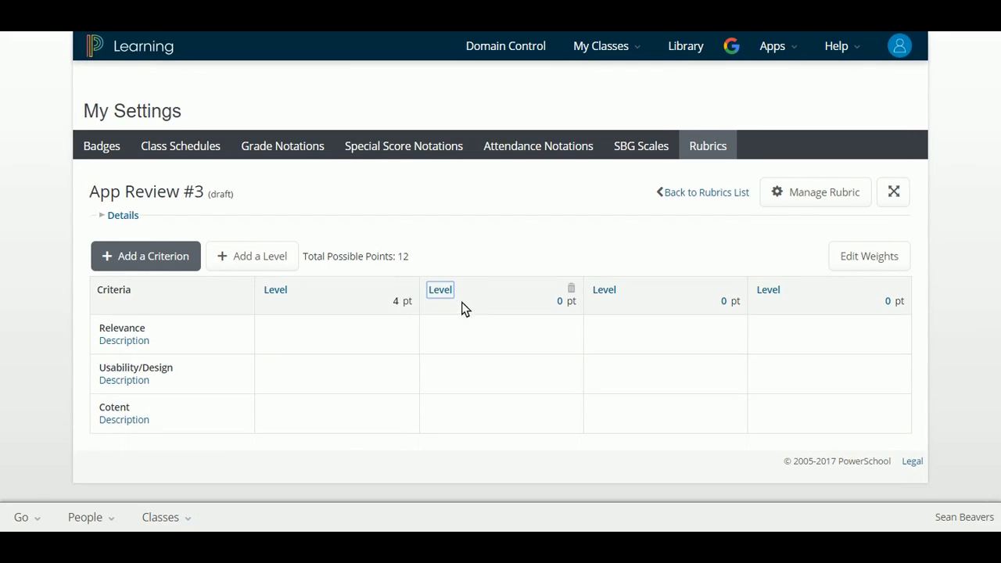
click(558, 307)
text(3)
key(Tab)
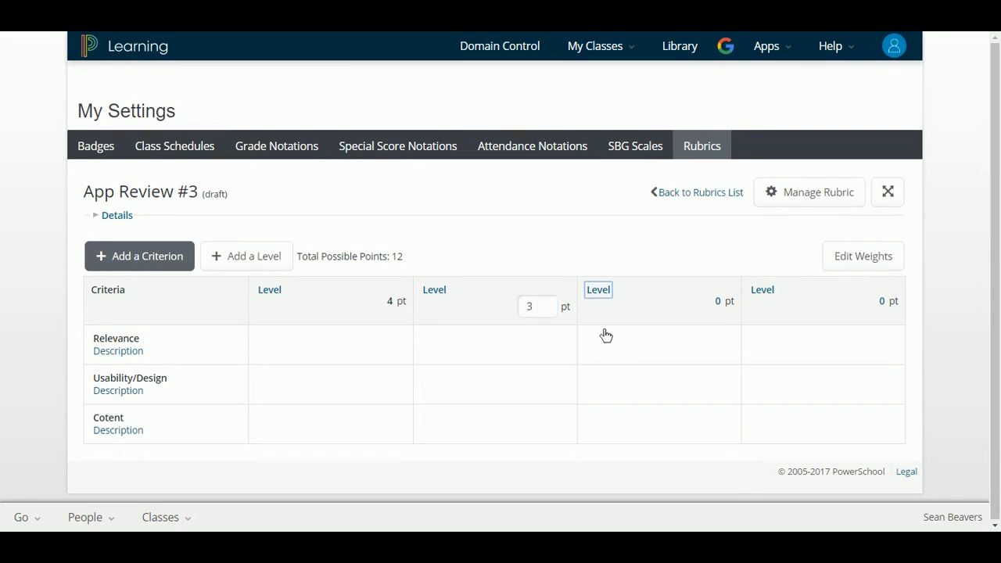
click(724, 304)
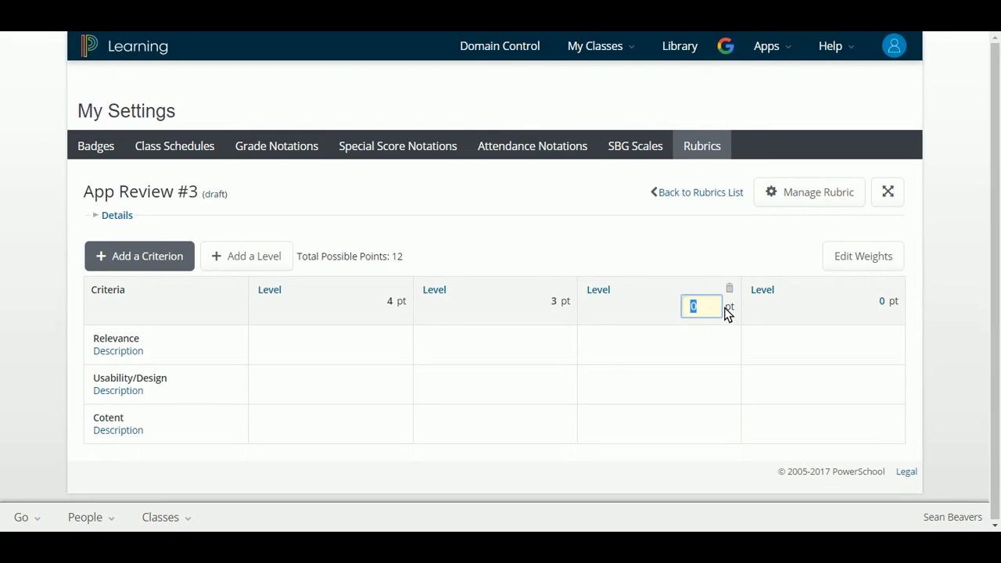
key(Tab)
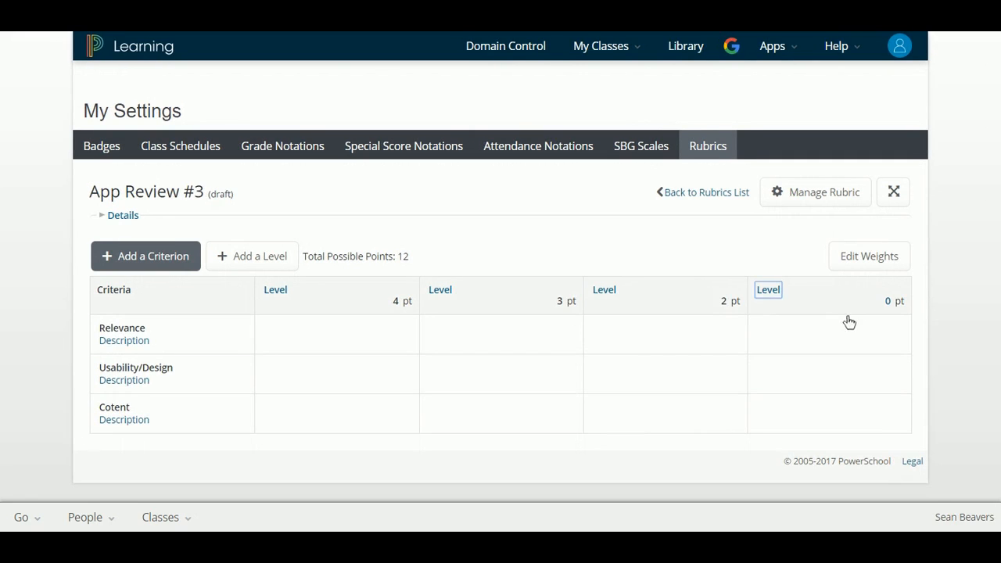
click(882, 305)
text(1)
key(Tab)
Step: Rename the four level columns, in order, as Level 4, Level 3, Level 2 and Level 1
click(276, 291)
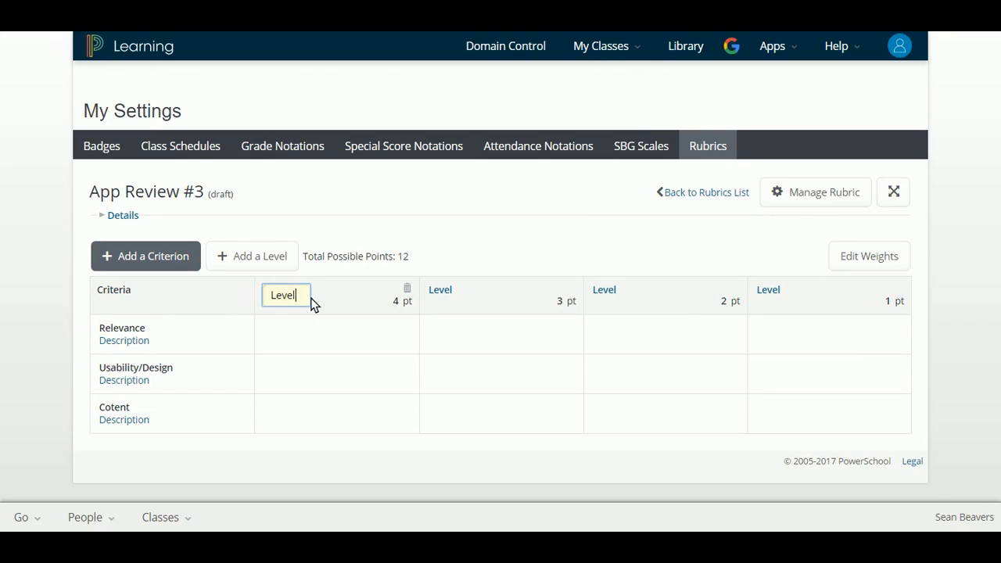
text(4)
key(Tab)
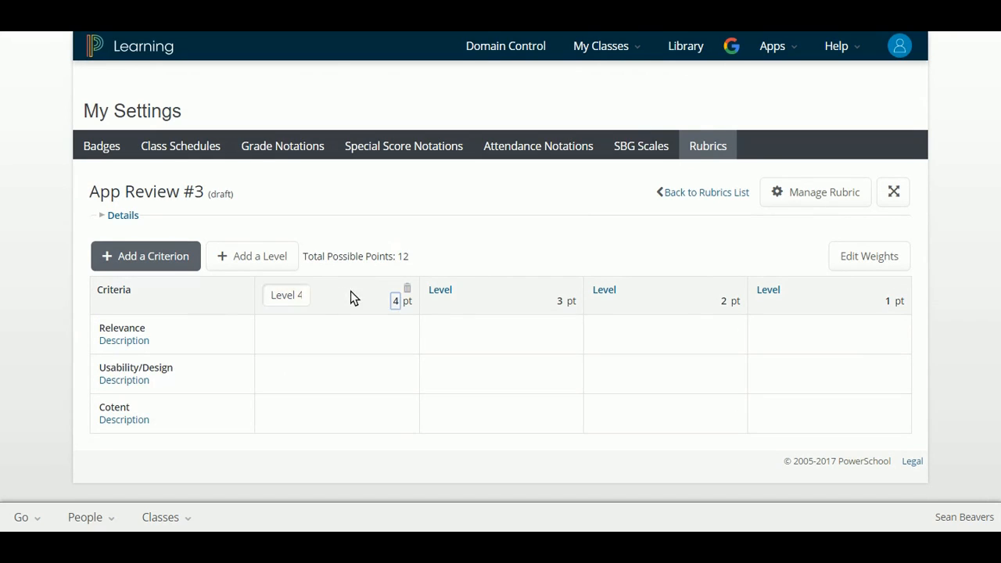
click(446, 295)
text(3)
key(Tab)
click(602, 291)
text(2)
key(Tab)
click(774, 292)
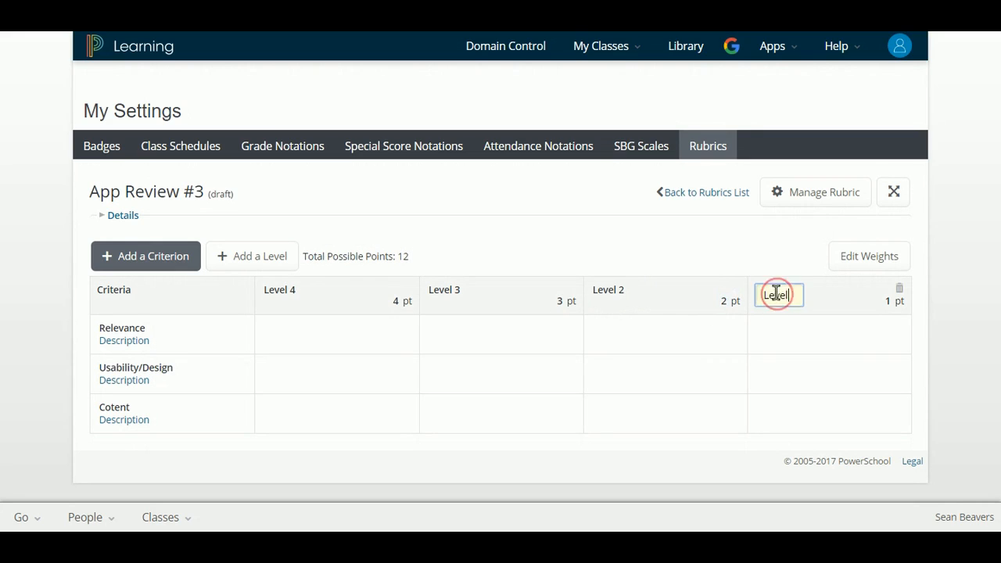
key(Tab)
Step: Describe Level 4 of the Relevance criterion as "The app's focus has a strong connection to the app"
click(330, 342)
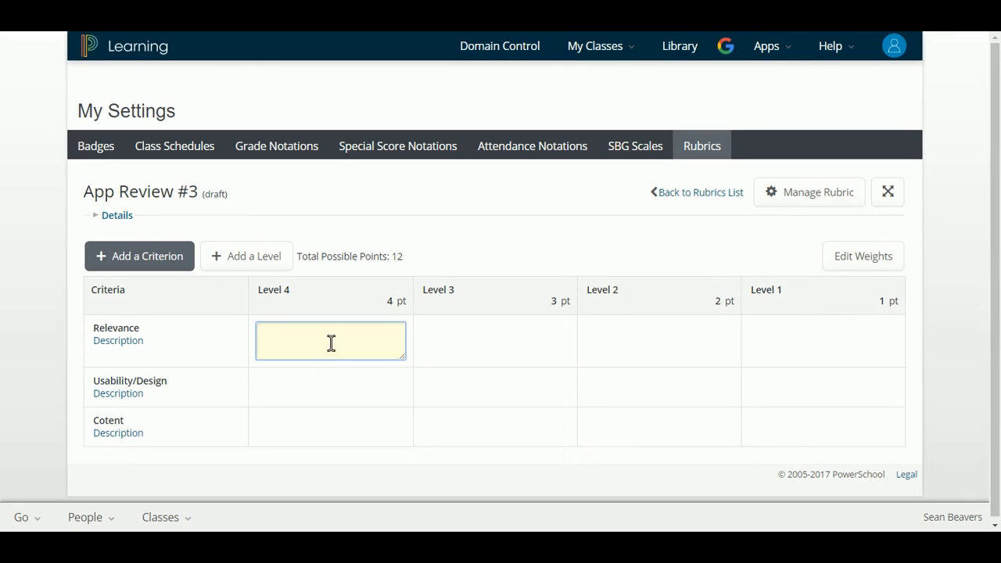
text(The apps focus has)
key(BackSpace)
key(BackSpace)
text(as a strong connection to the app)
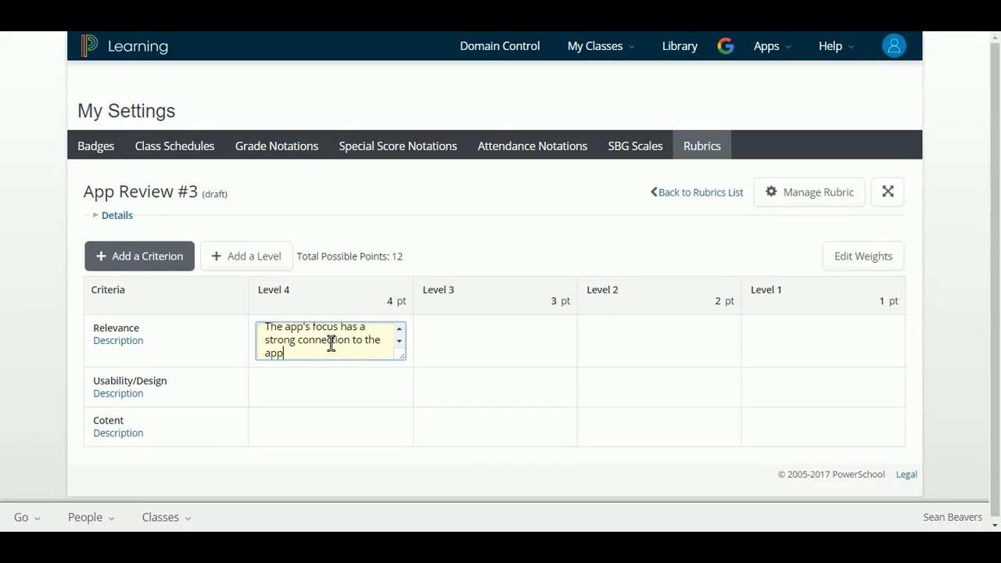
Step: Describe Level 3 of the Relevance criterion as "The app's focus is related to the purpose for the app"
click(478, 330)
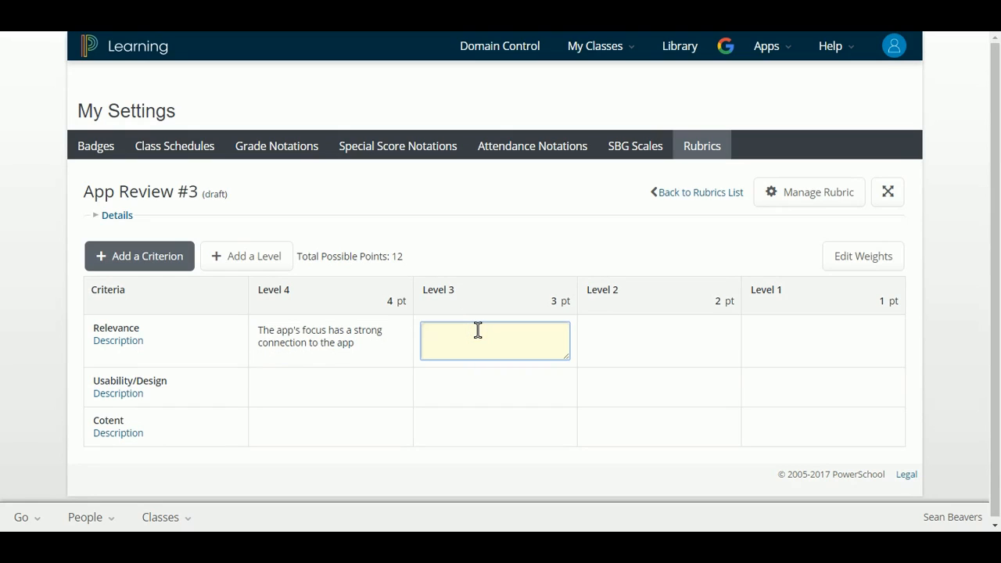
text(The app's focus is related to the purpose for the app)
key(Tab)
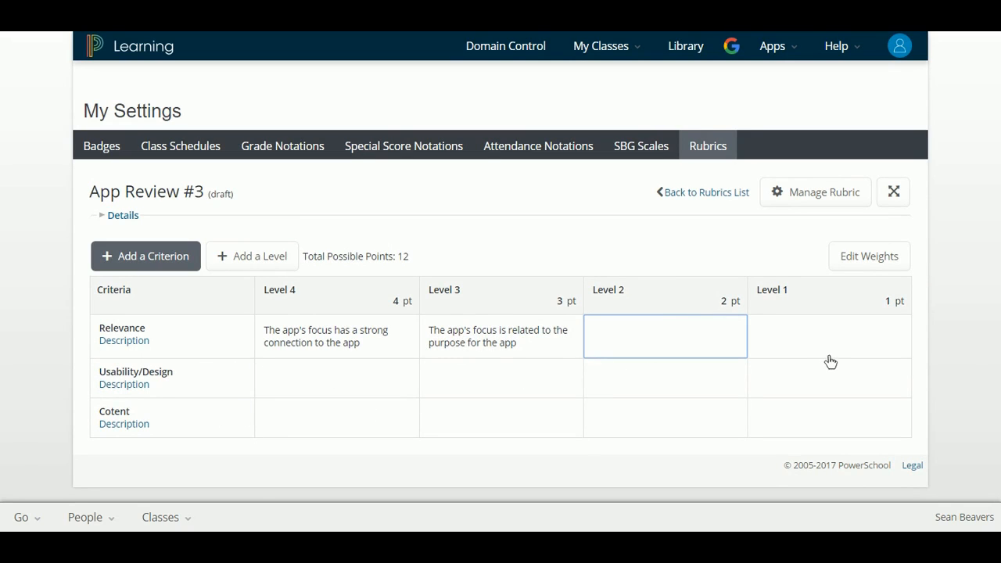
Step: Review the criteria weights of the rubric and close them without saving
click(864, 258)
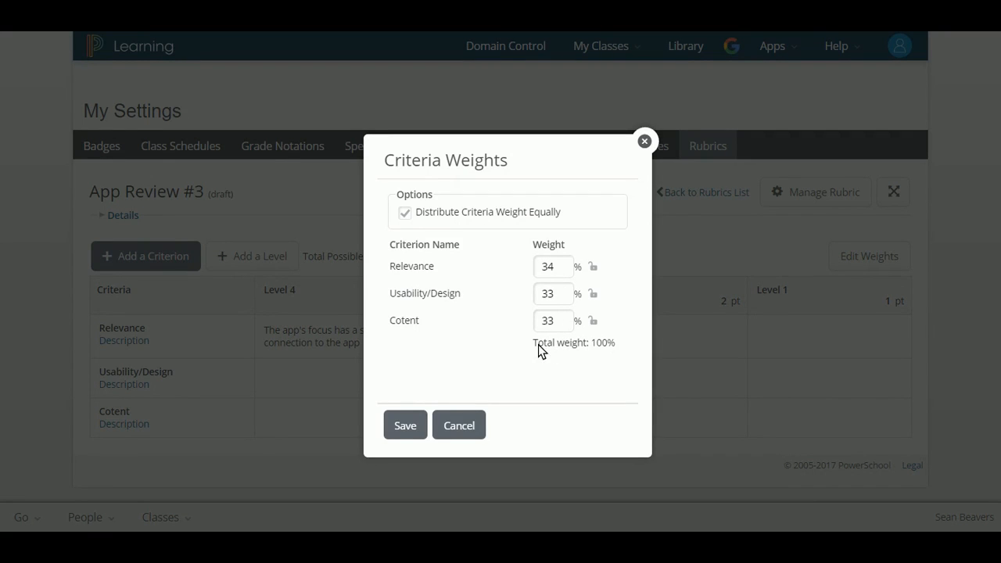
click(459, 424)
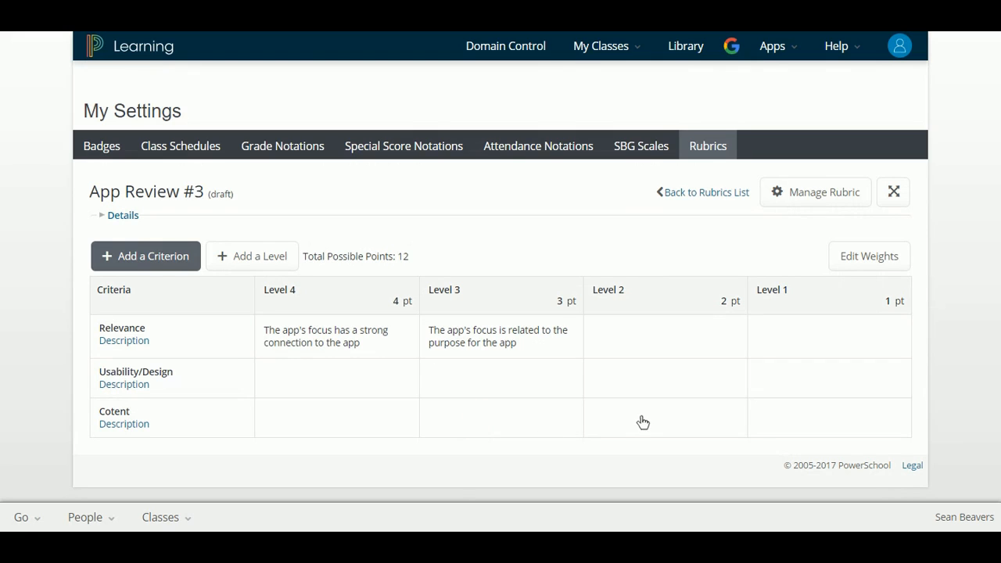
Step: Save a copy of the rubric under the title "App Review #3"
click(832, 201)
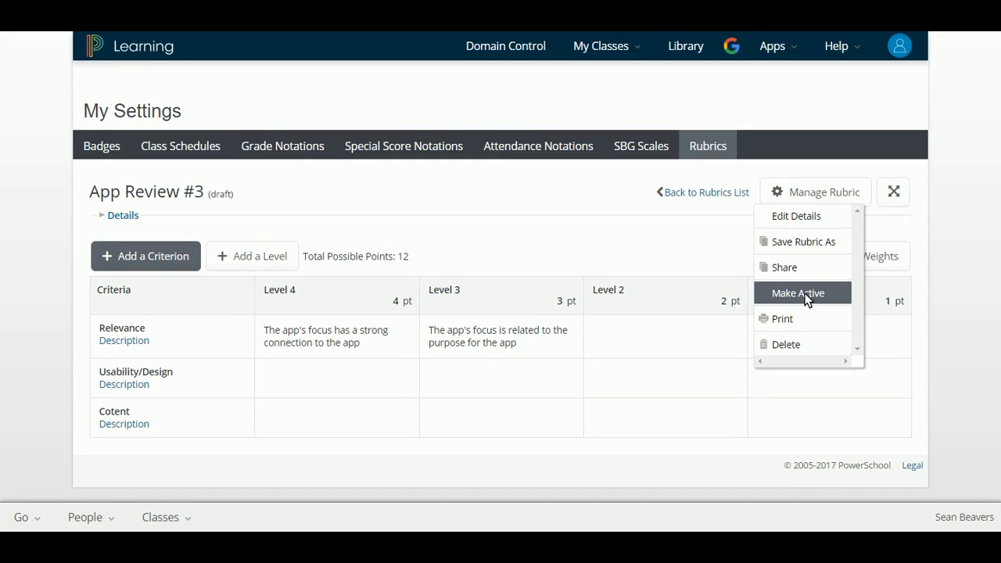
click(808, 246)
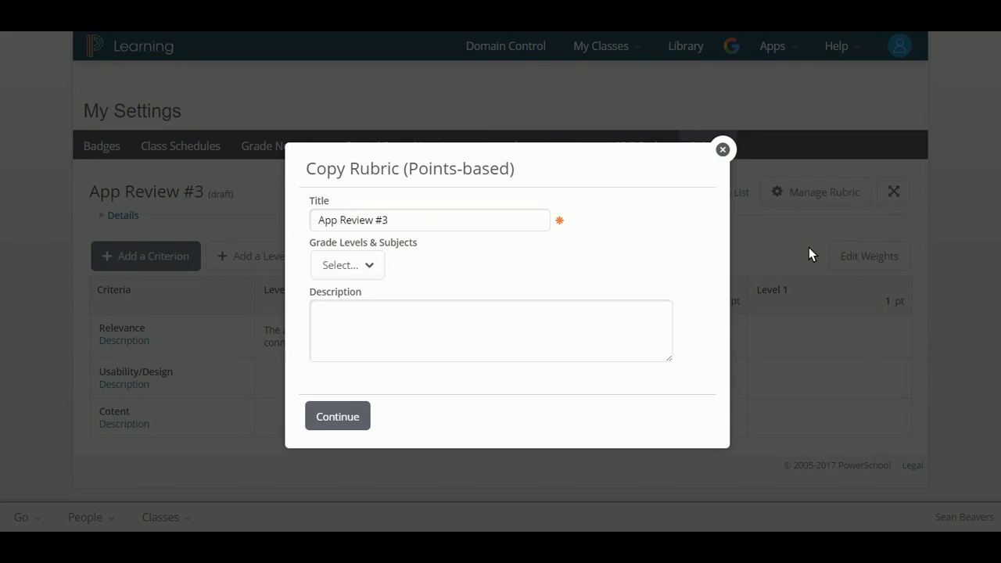
click(348, 416)
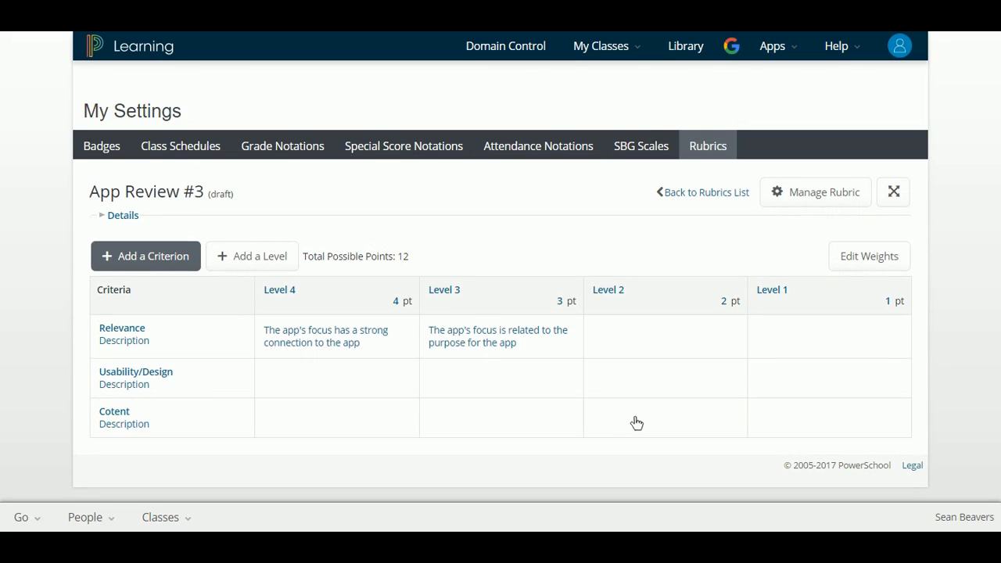
Step: Go back to the rubrics list, view the draft rubrics and return to the active ones
click(702, 192)
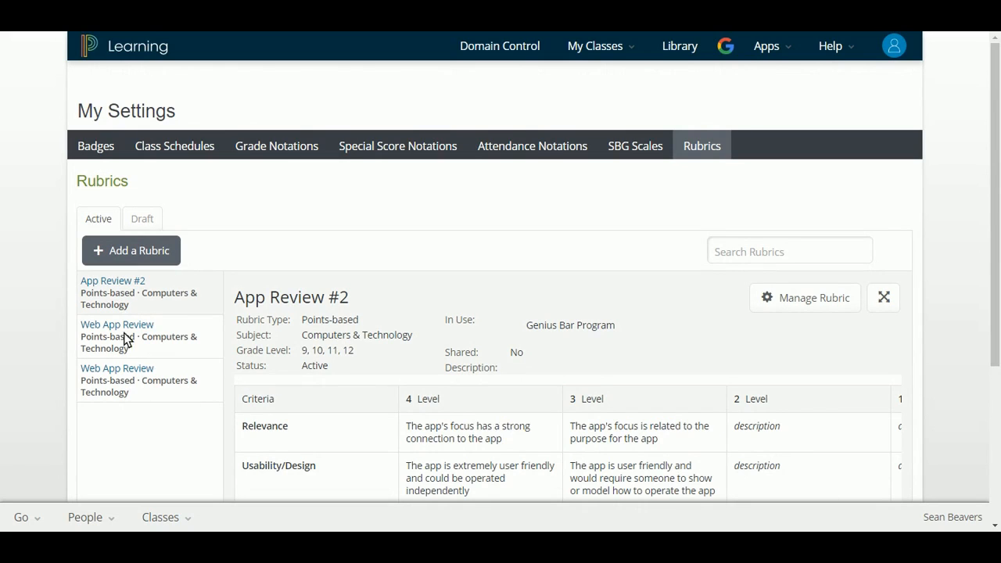
click(146, 222)
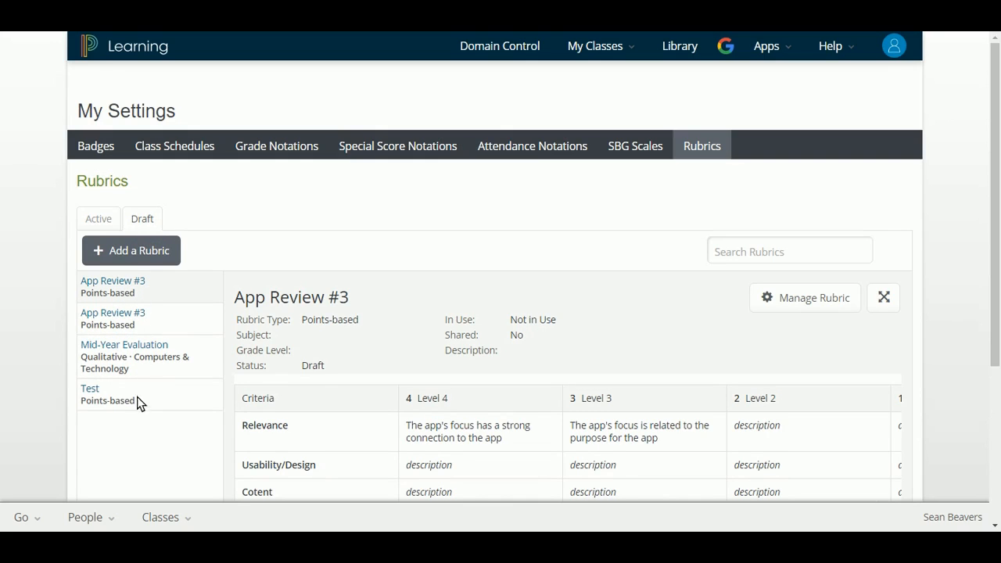
click(99, 227)
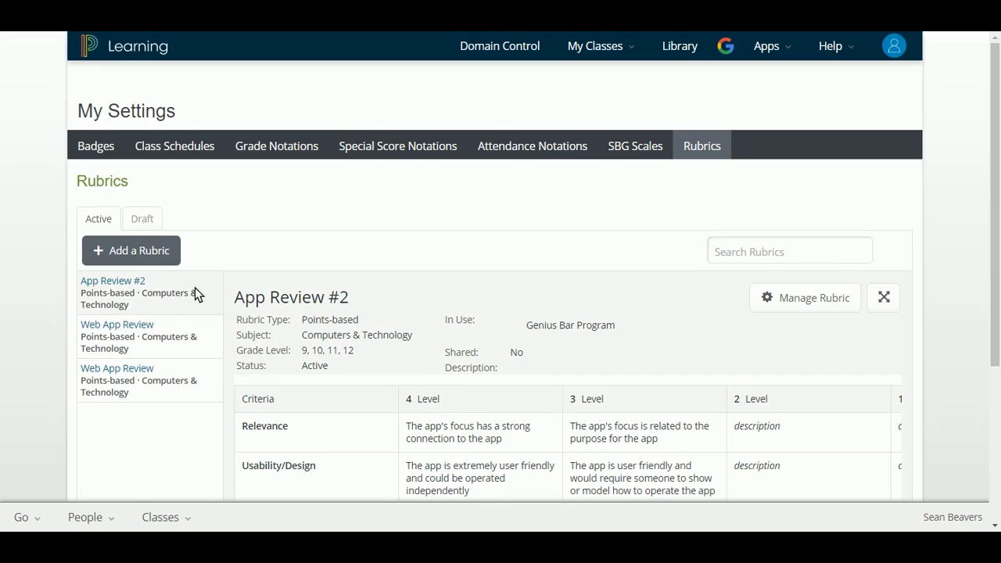